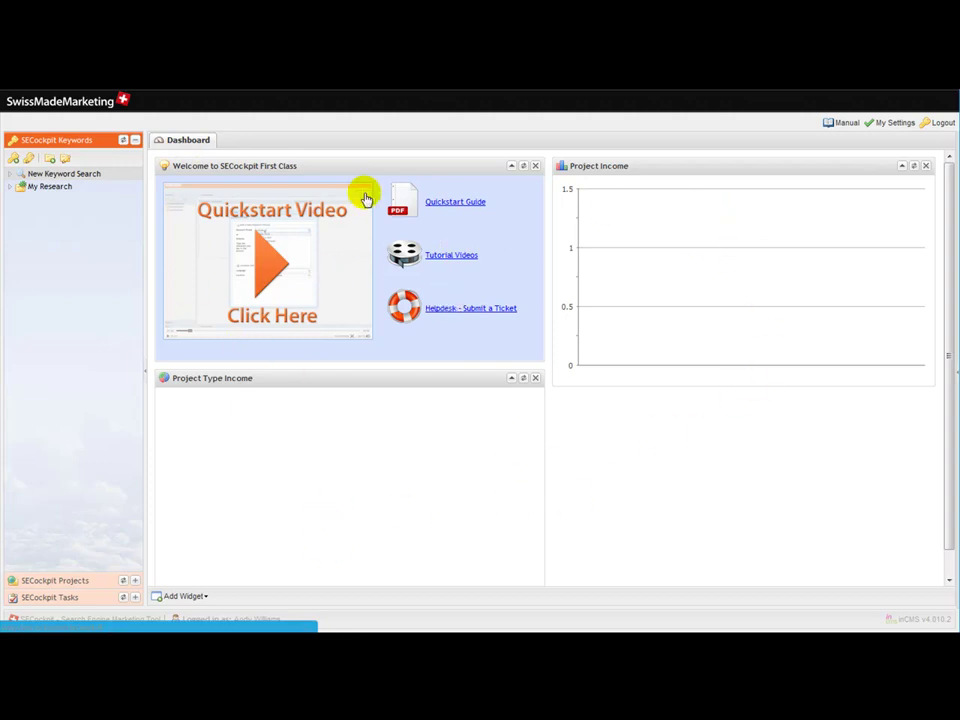
# Start a new keyword search with the keyword phrase "Health", keeping English and all countries and territories
pyautogui.click(14, 160)
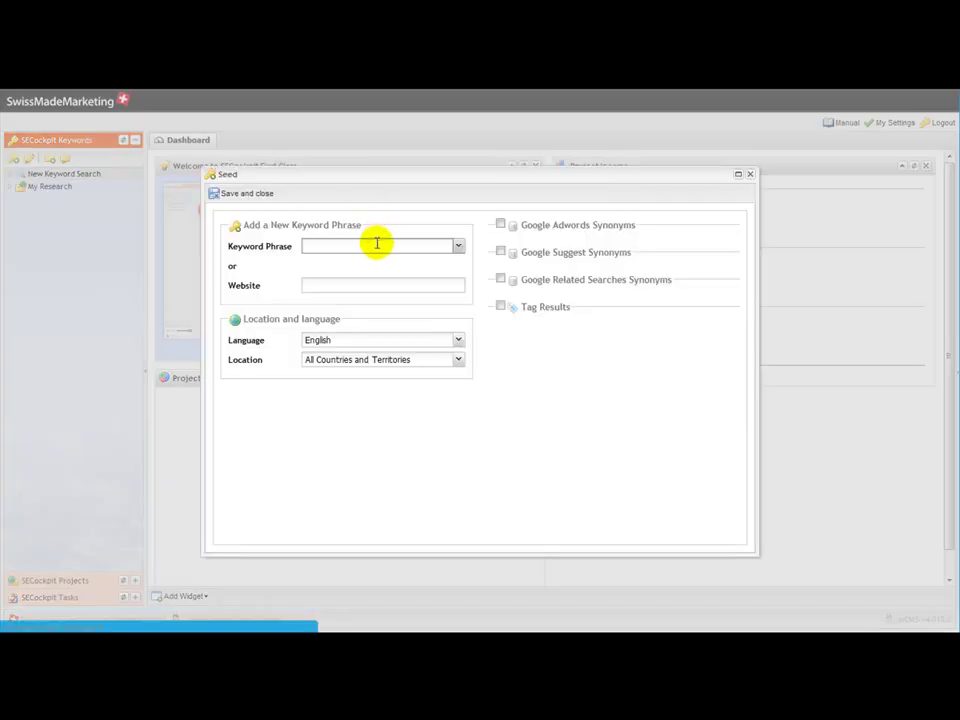
pyautogui.click(377, 243)
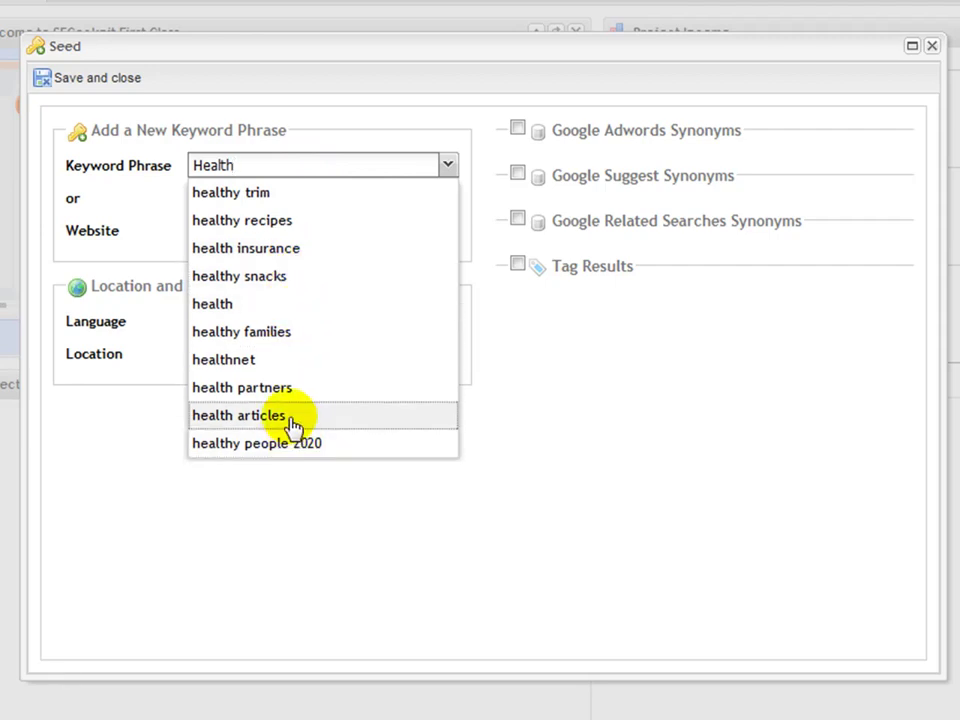
pyautogui.click(686, 318)
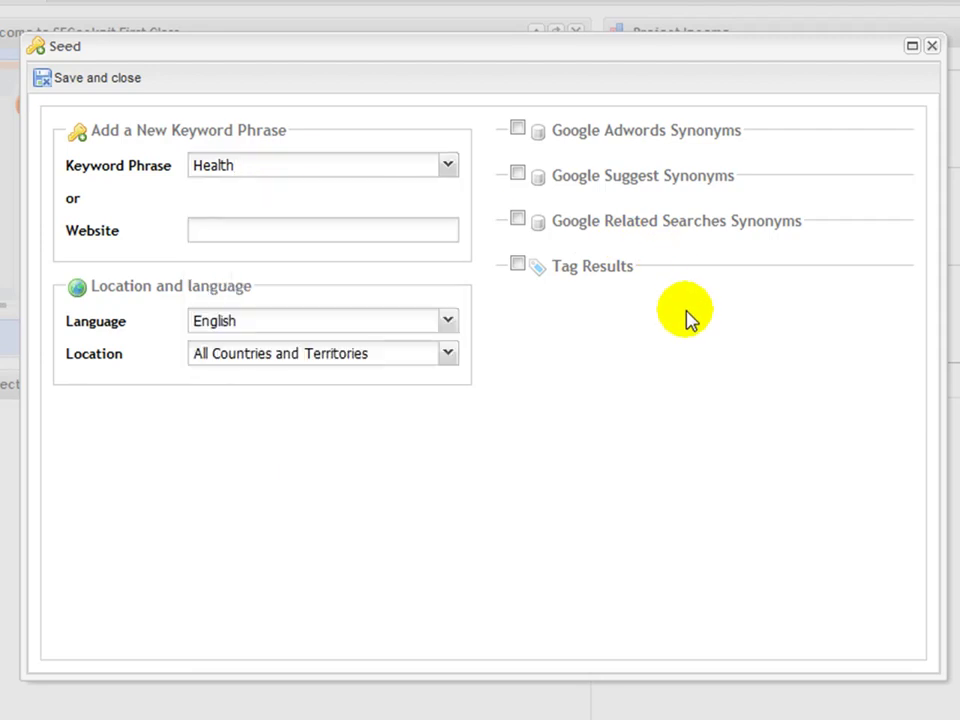
# Preview the options of the Google Adwords, Google Suggest and Google Related Searches synonym sources
pyautogui.click(517, 129)
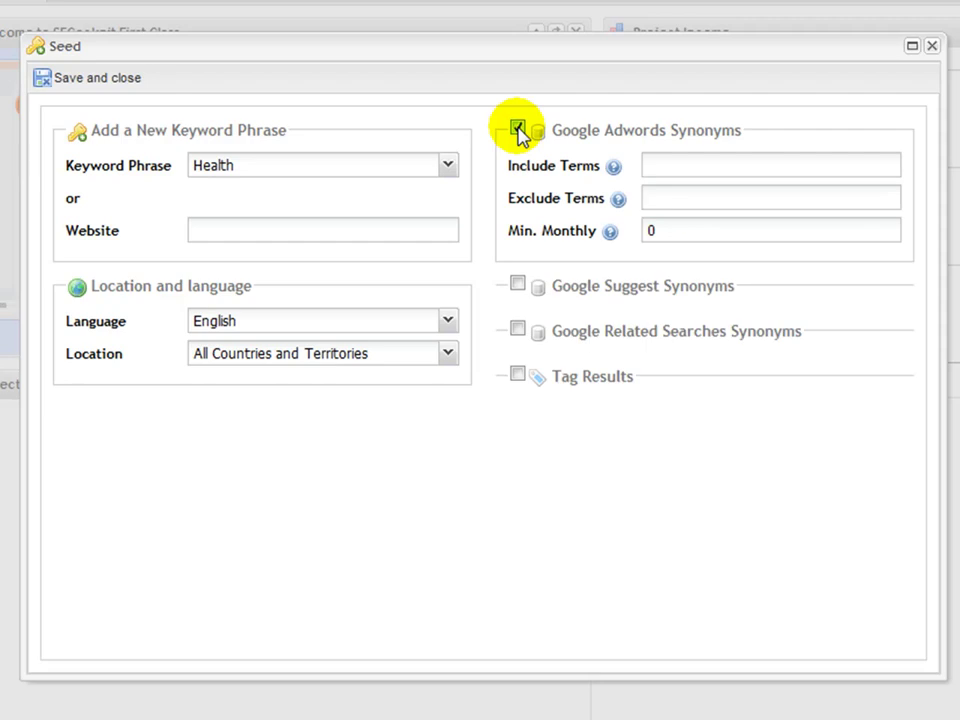
pyautogui.click(517, 285)
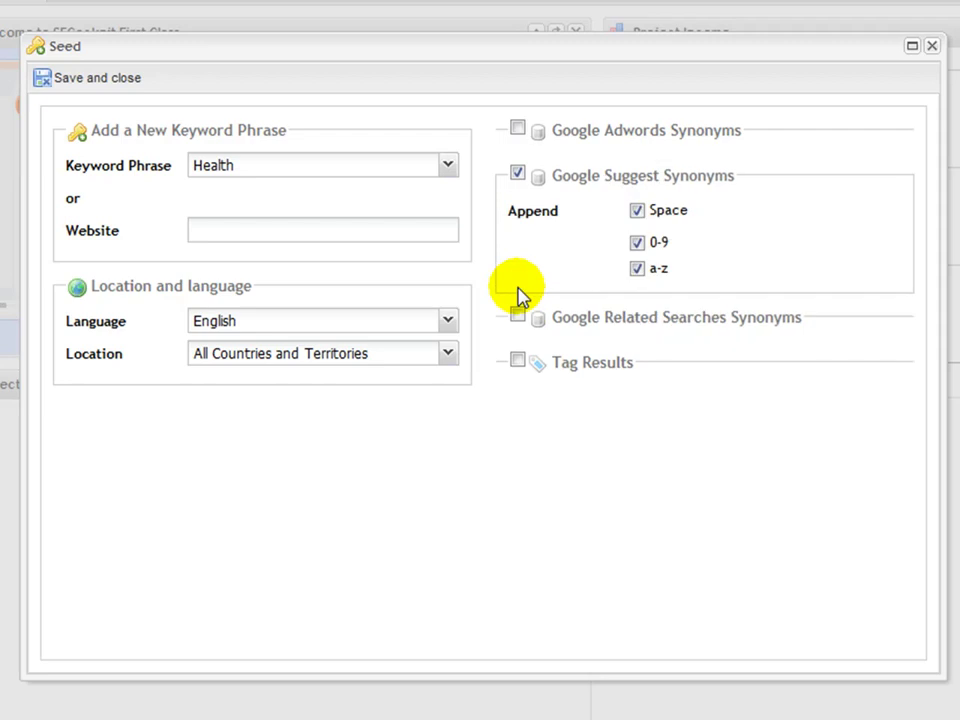
pyautogui.click(258, 162)
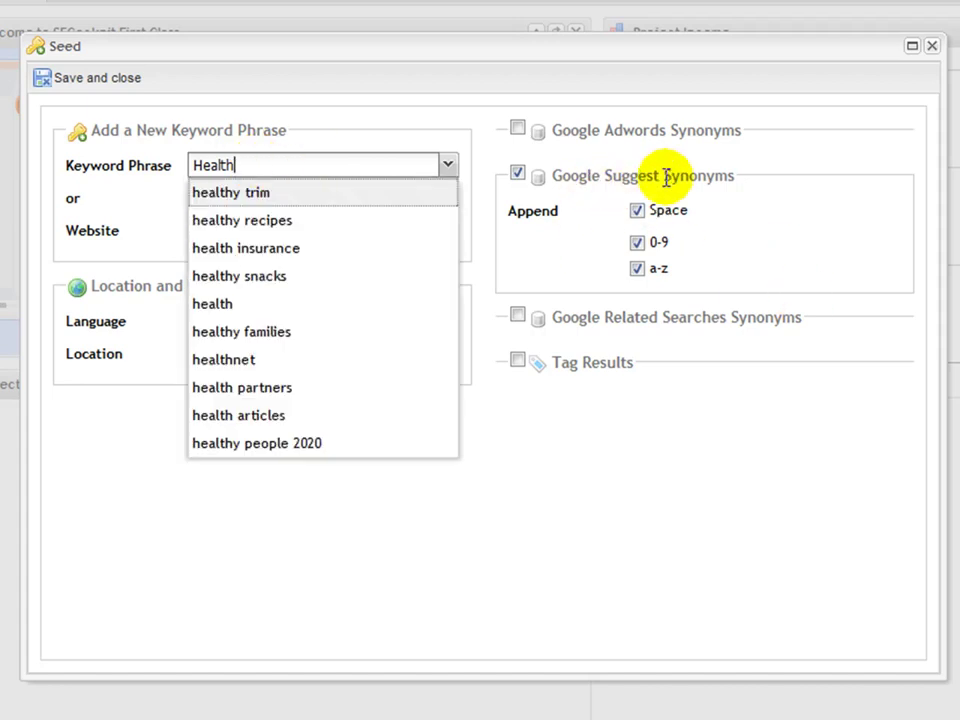
pyautogui.click(517, 318)
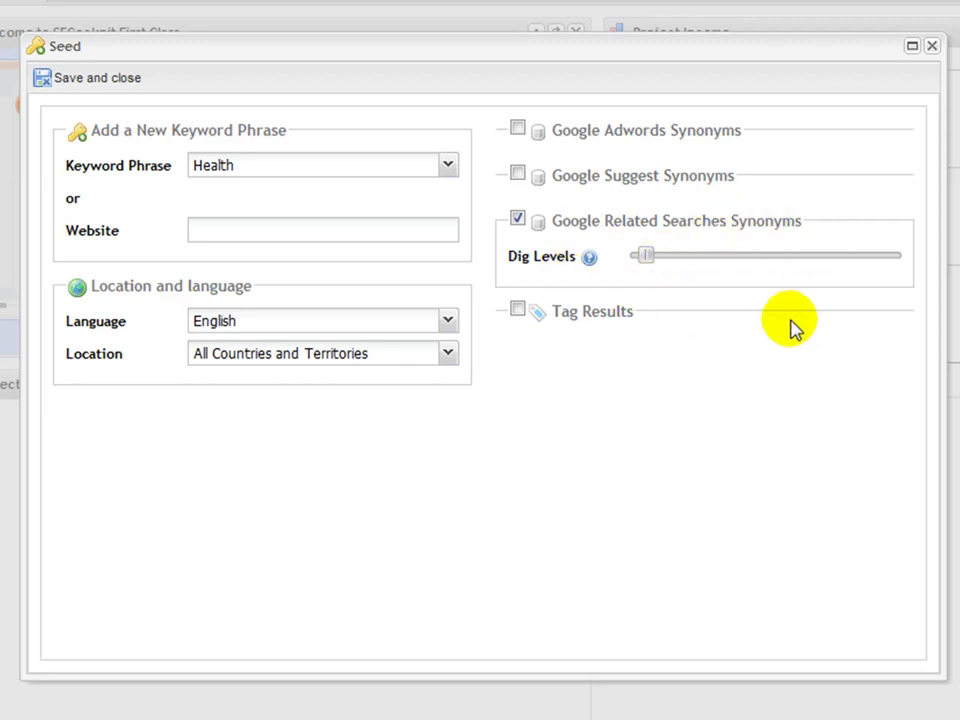
# Choose Google Adwords Synonyms as the source and save the seed to run the keyword search
pyautogui.click(518, 130)
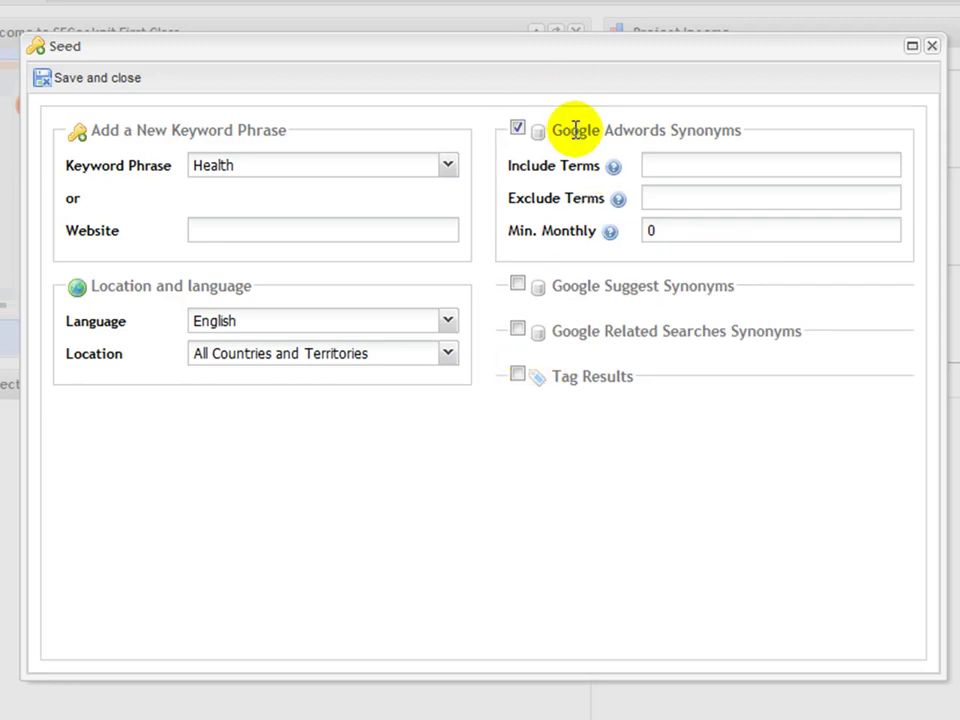
pyautogui.click(110, 82)
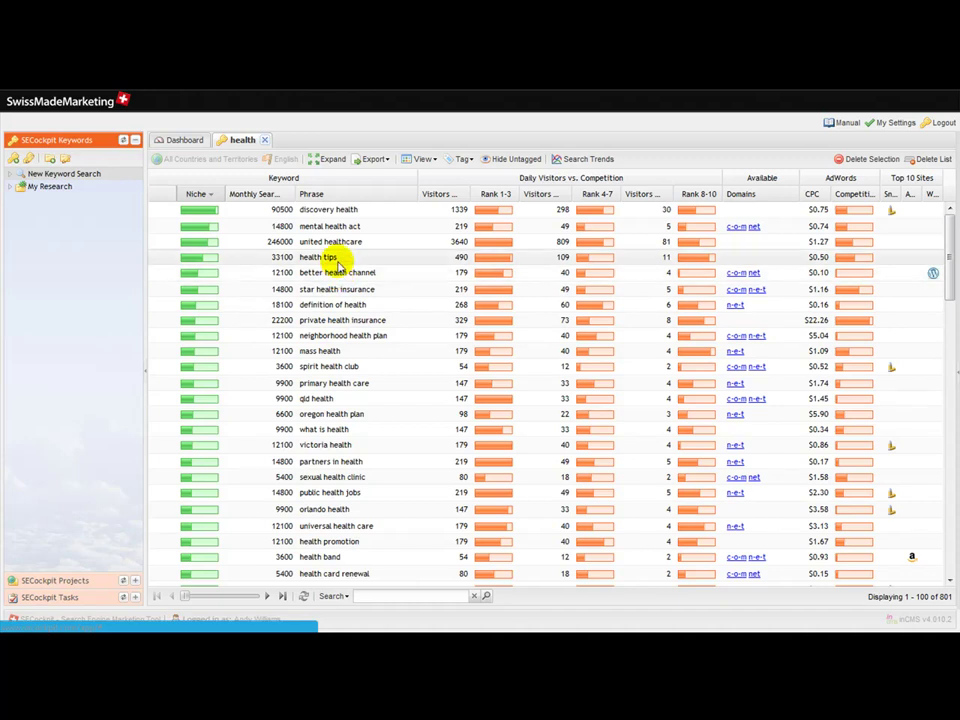
# Examine the top 10 results and web search trends for the keyword "health tips", closing its analysis when done
pyautogui.click(336, 259)
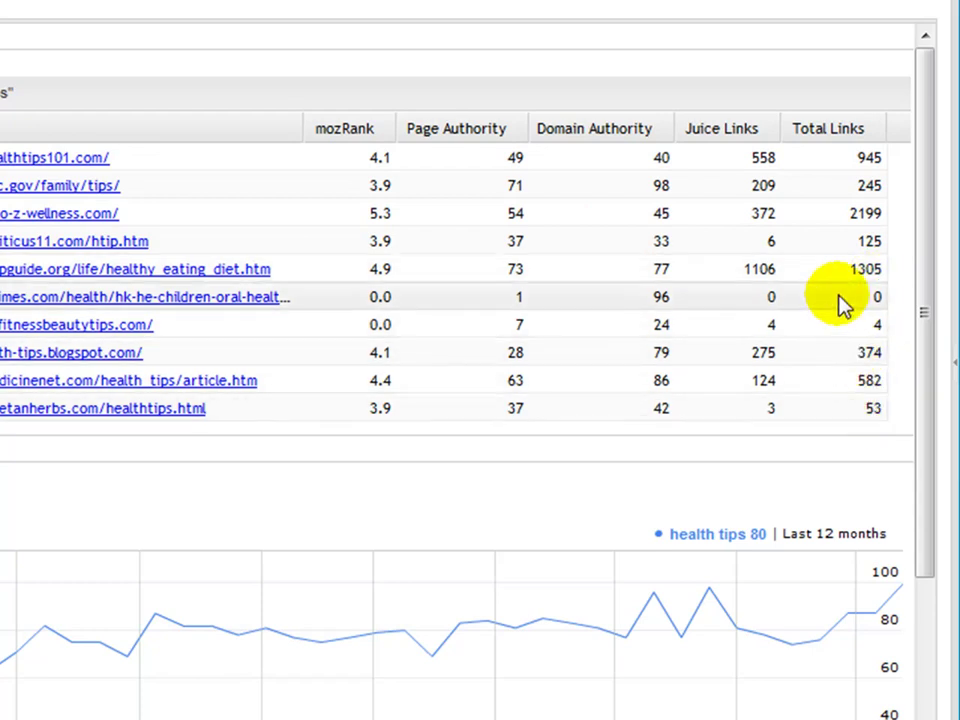
pyautogui.moveTo(926, 154); pyautogui.dragTo(903, 88)
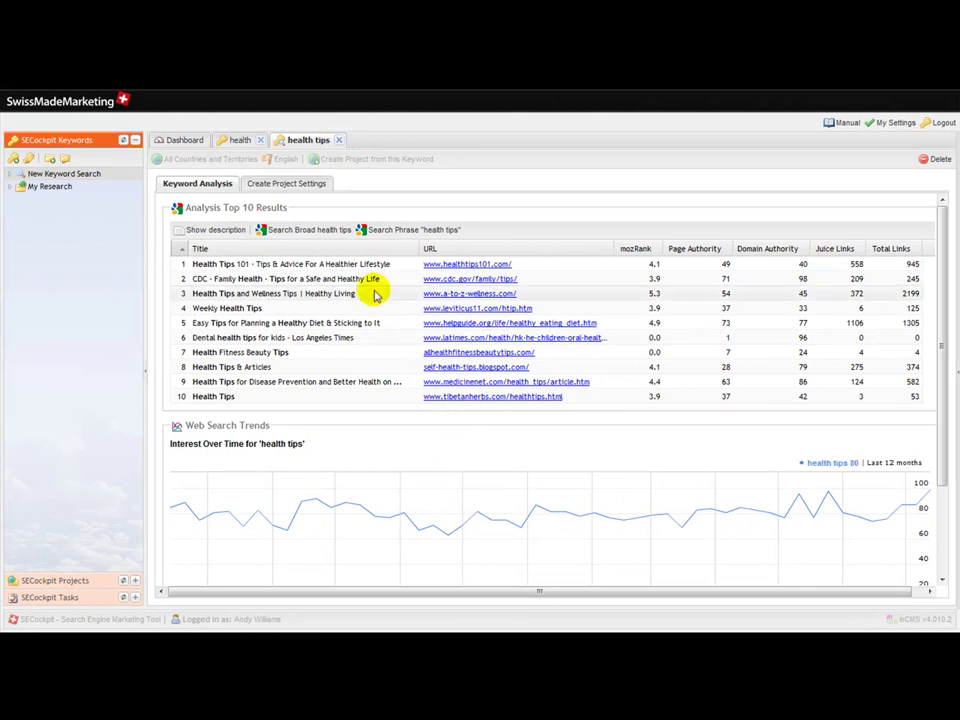
pyautogui.scroll(-3, 448, 403)
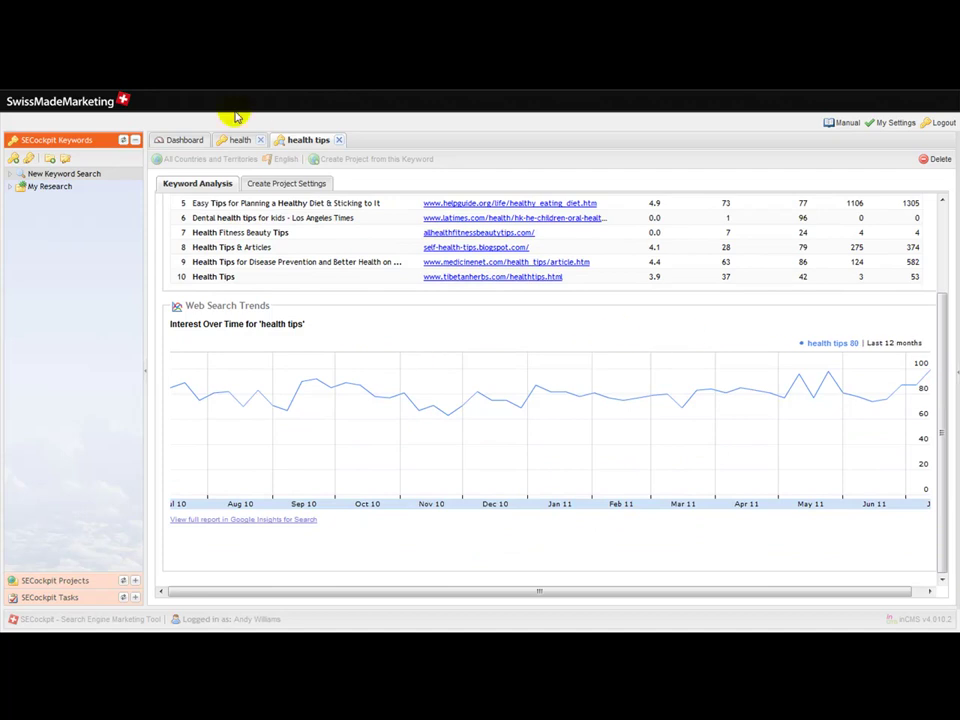
pyautogui.click(340, 142)
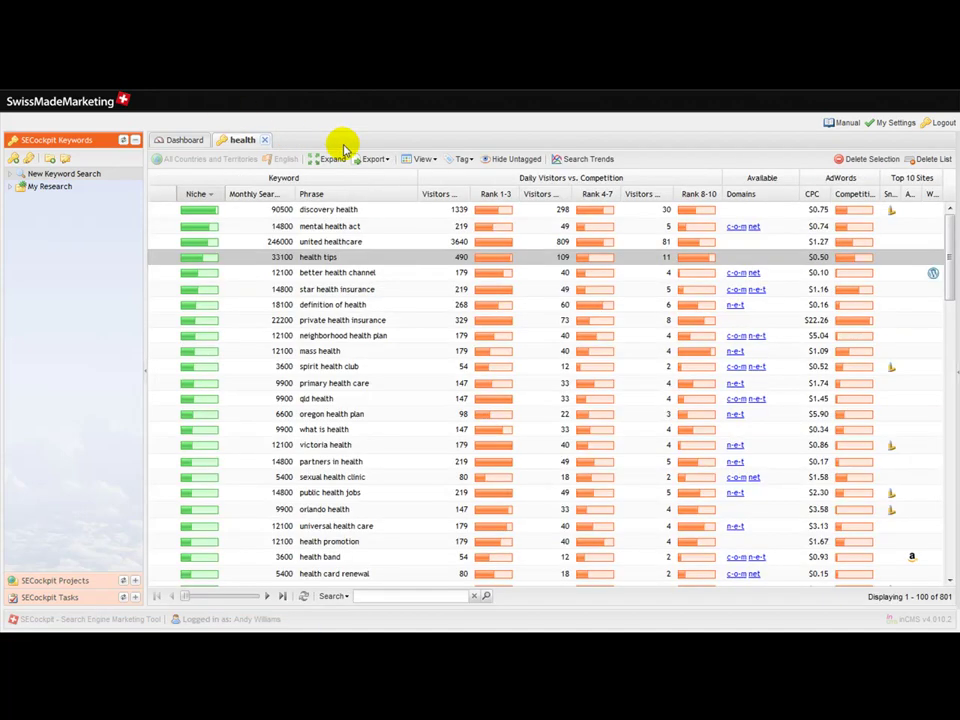
# Expand the health list with Google Adwords synonyms of "mens health", tagging the results blue
pyautogui.scroll(-10, 407, 400)
pyautogui.scroll(-12, 415, 400)
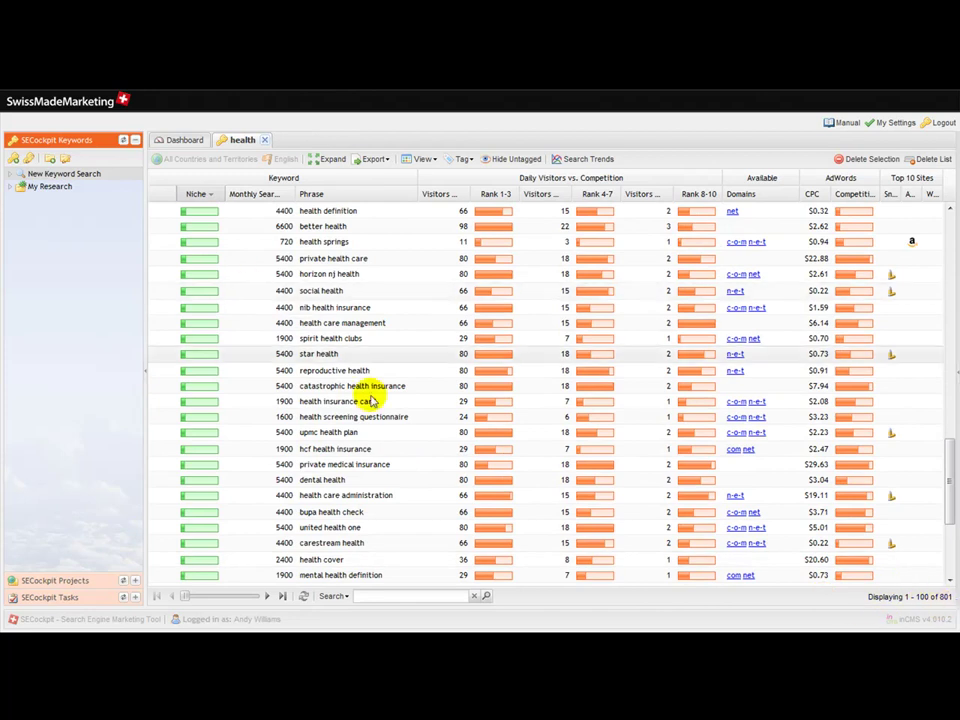
pyautogui.scroll(12, 369, 396)
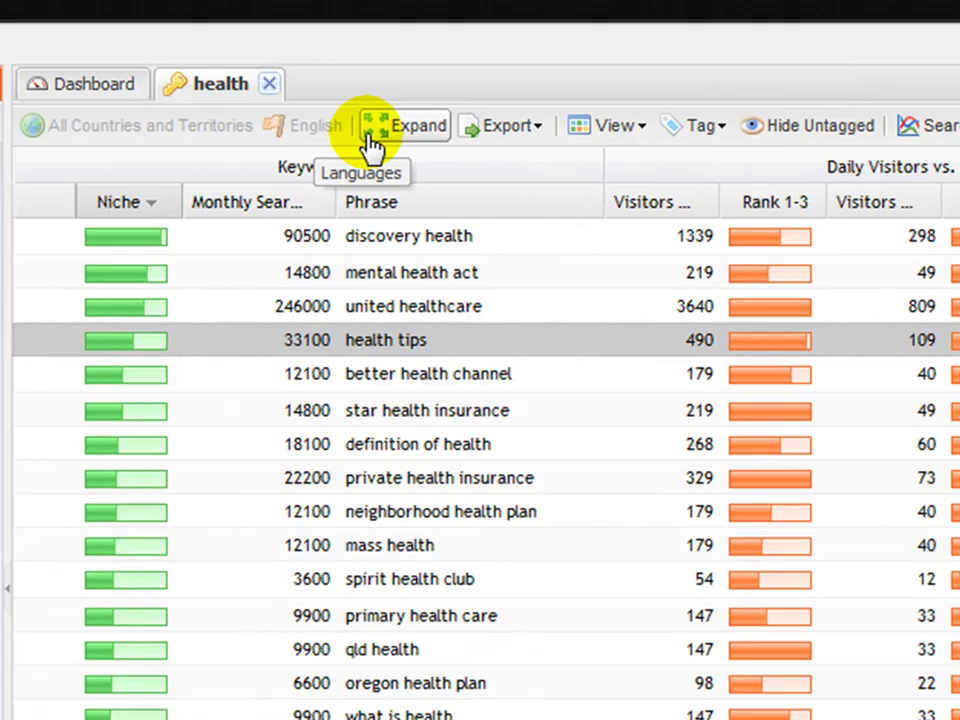
pyautogui.click(366, 139)
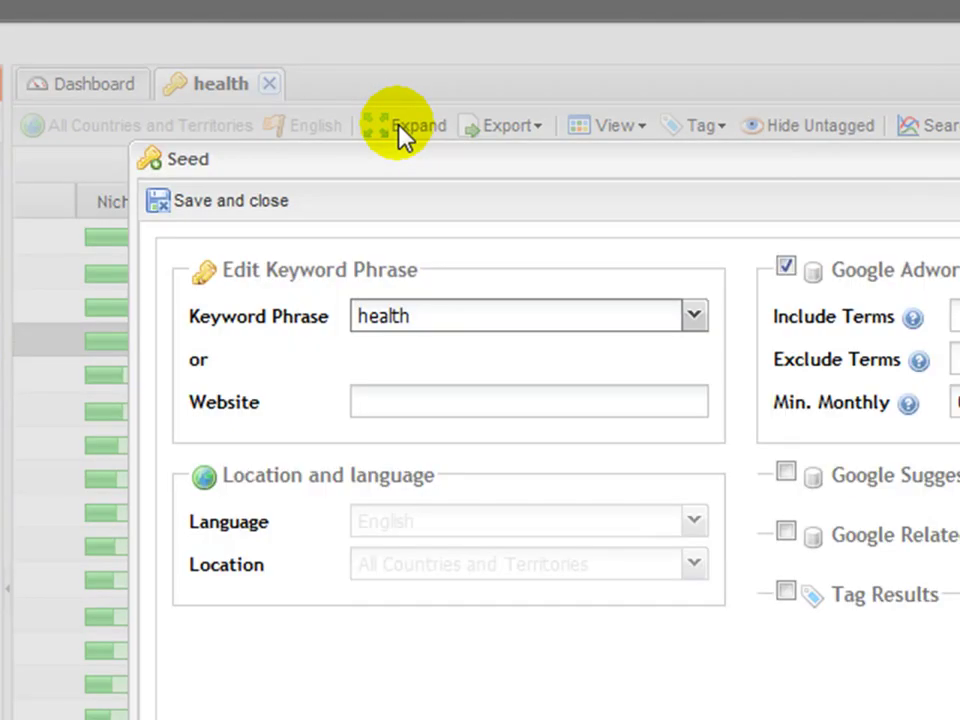
pyautogui.doubleClick(431, 302)
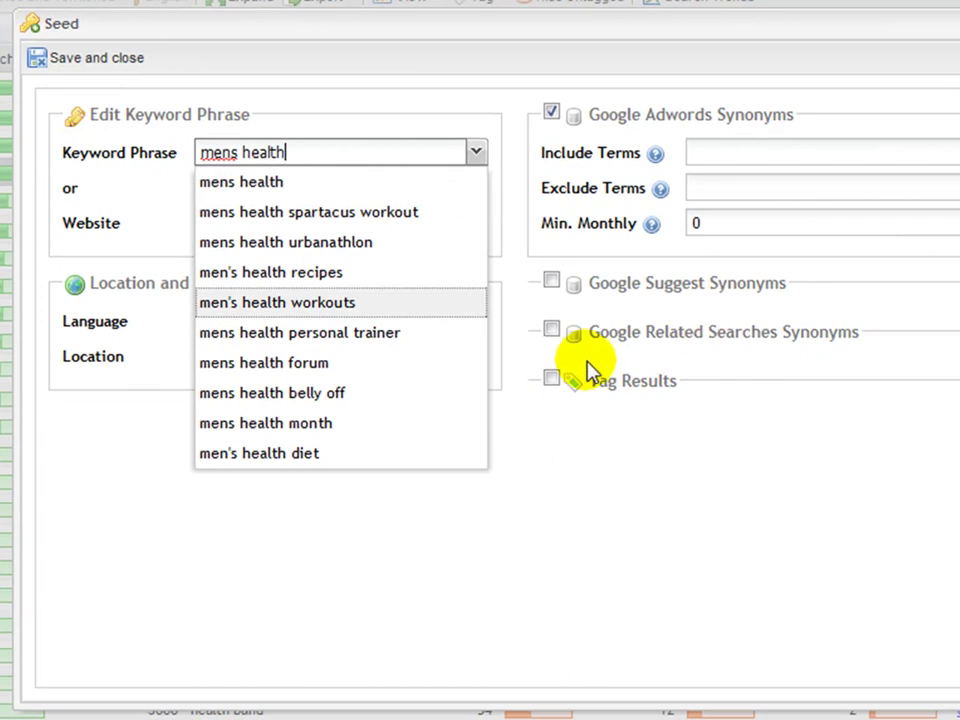
pyautogui.click(553, 380)
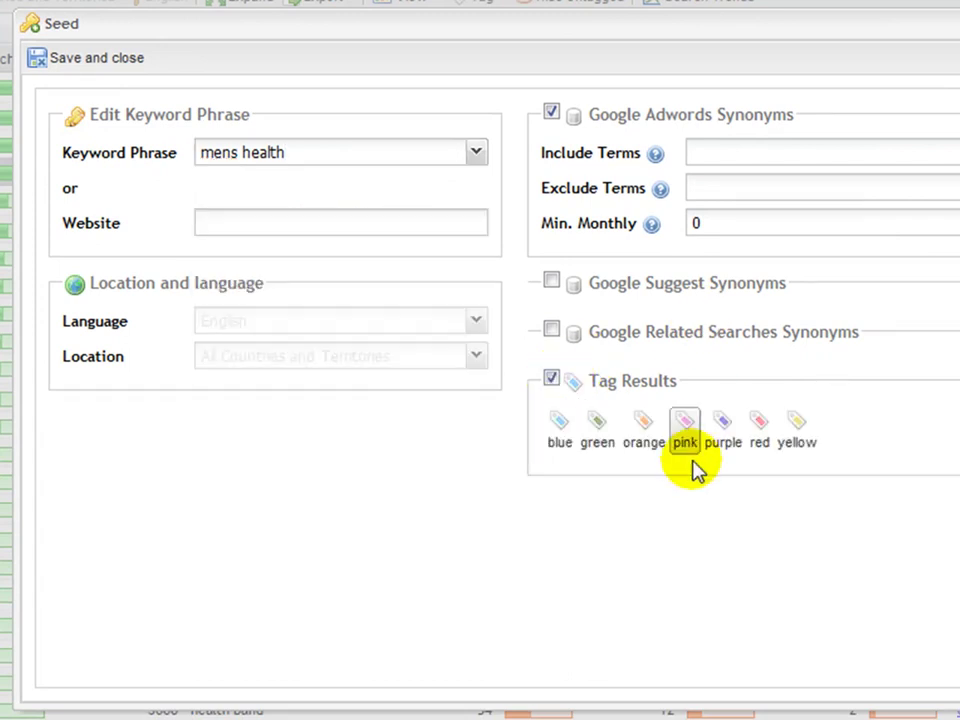
pyautogui.click(559, 432)
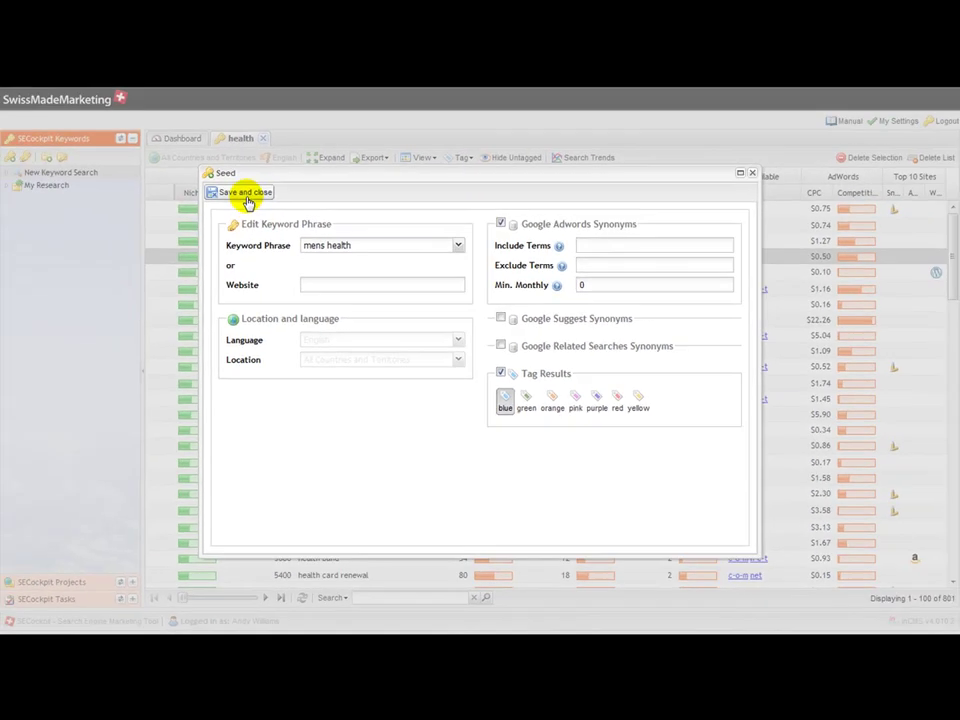
pyautogui.click(95, 60)
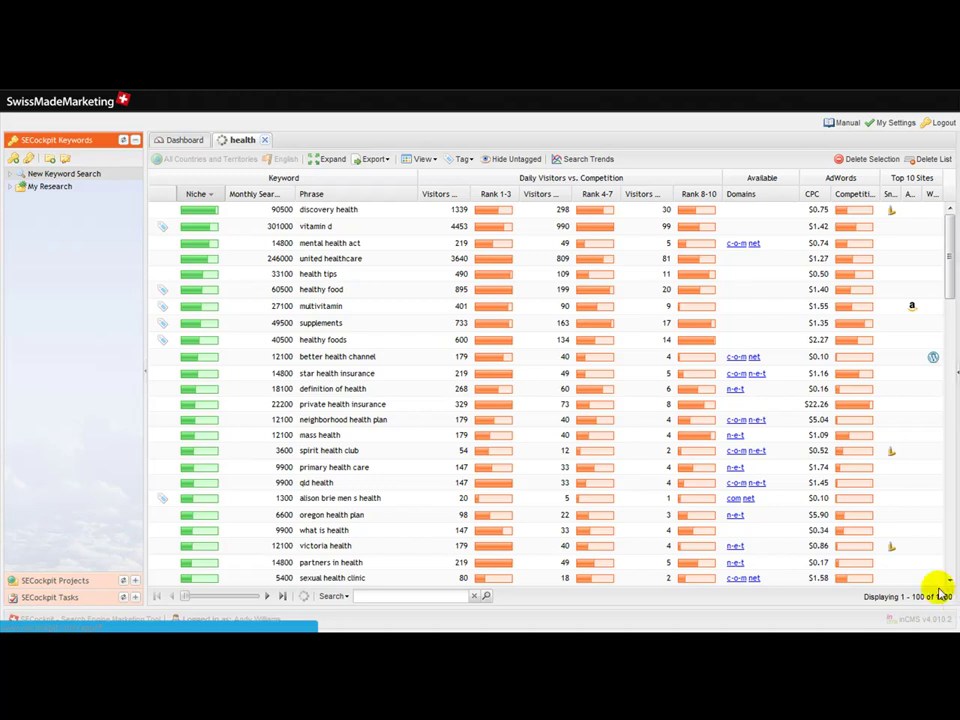
# Expand the health list with Google Adwords synonyms of "womens health", tagging the results yellow
pyautogui.click(190, 193)
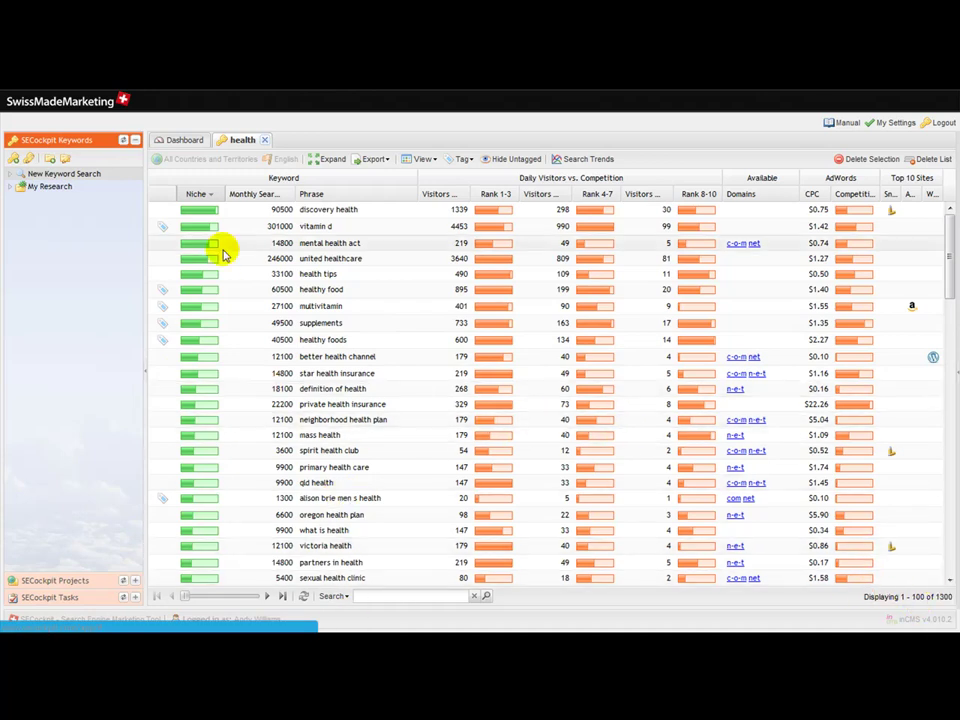
pyautogui.click(322, 161)
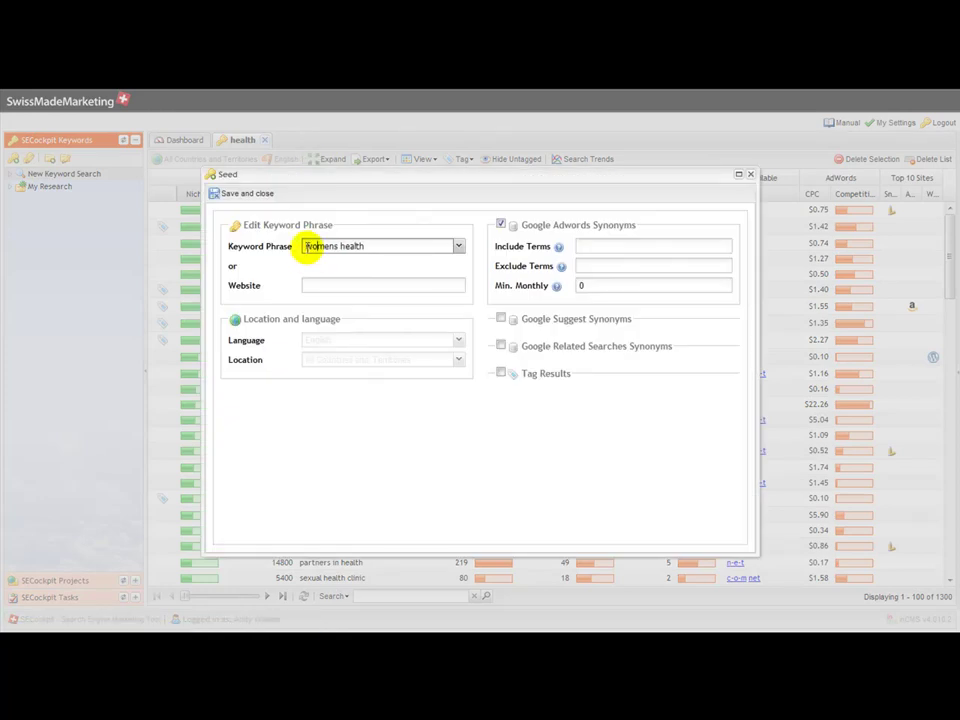
pyautogui.click(501, 373)
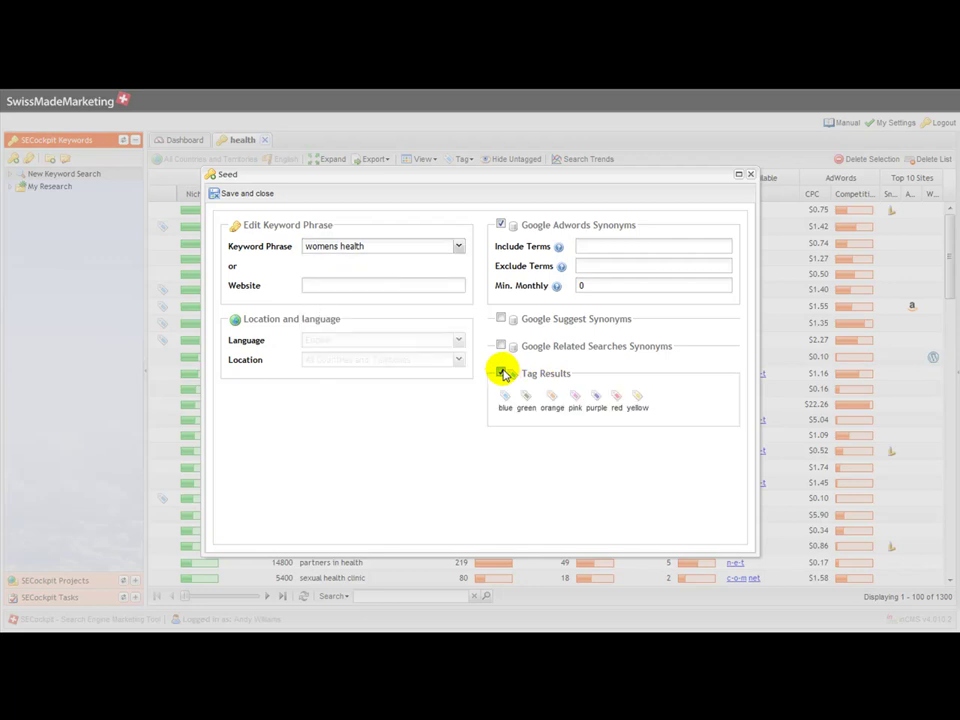
pyautogui.click(636, 407)
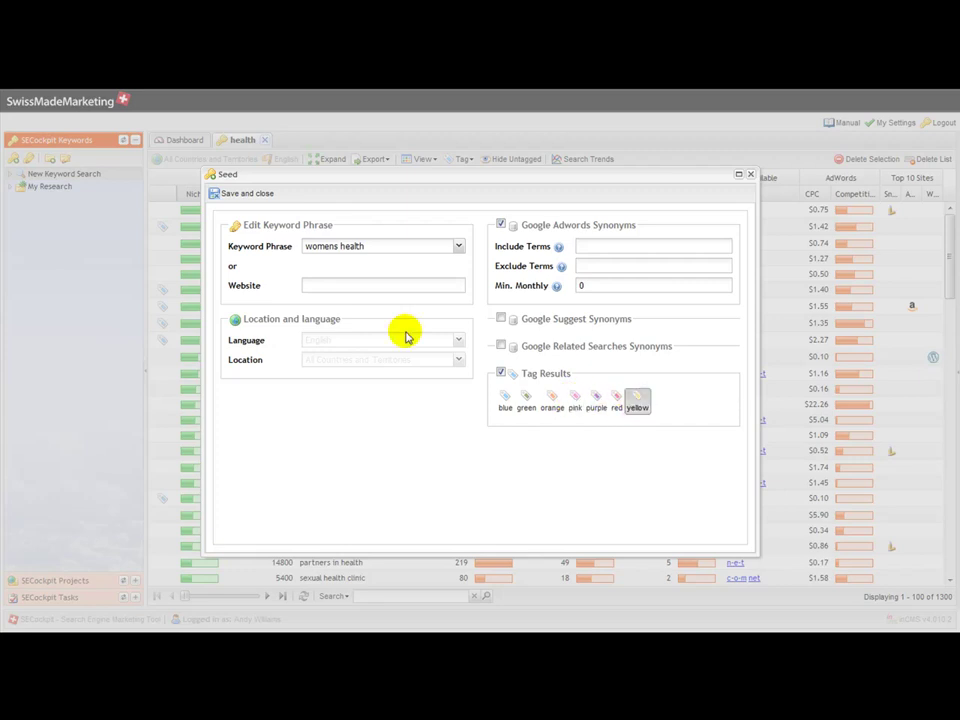
pyautogui.click(221, 193)
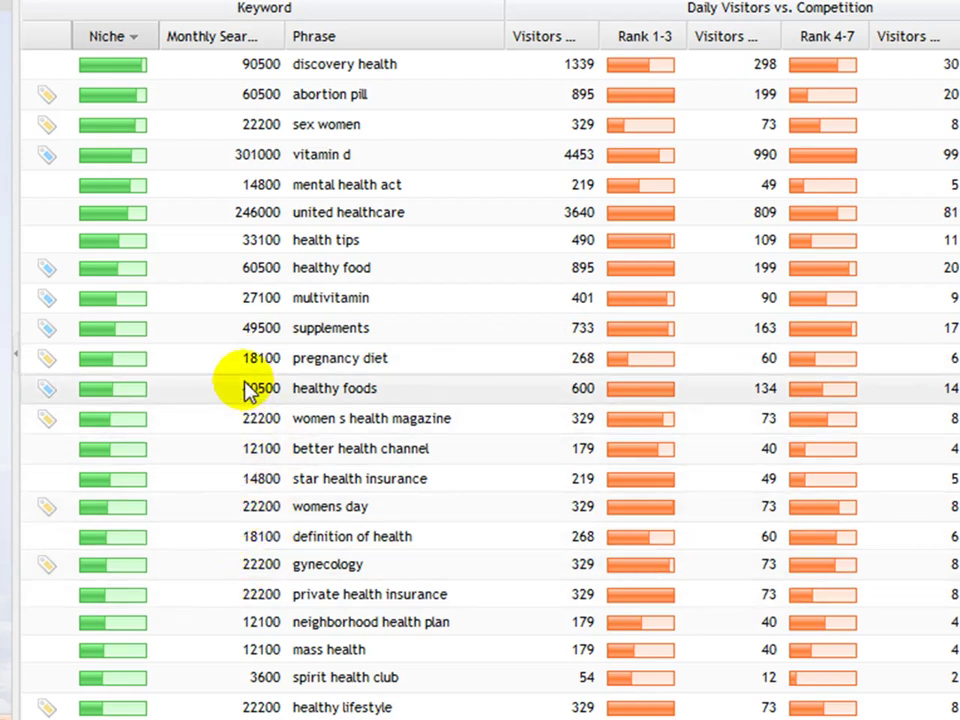
# Examine the blue-tagged and yellow-tagged keywords throughout the expanded health list
pyautogui.scroll(-7, 248, 390)
pyautogui.scroll(-9, 245, 388)
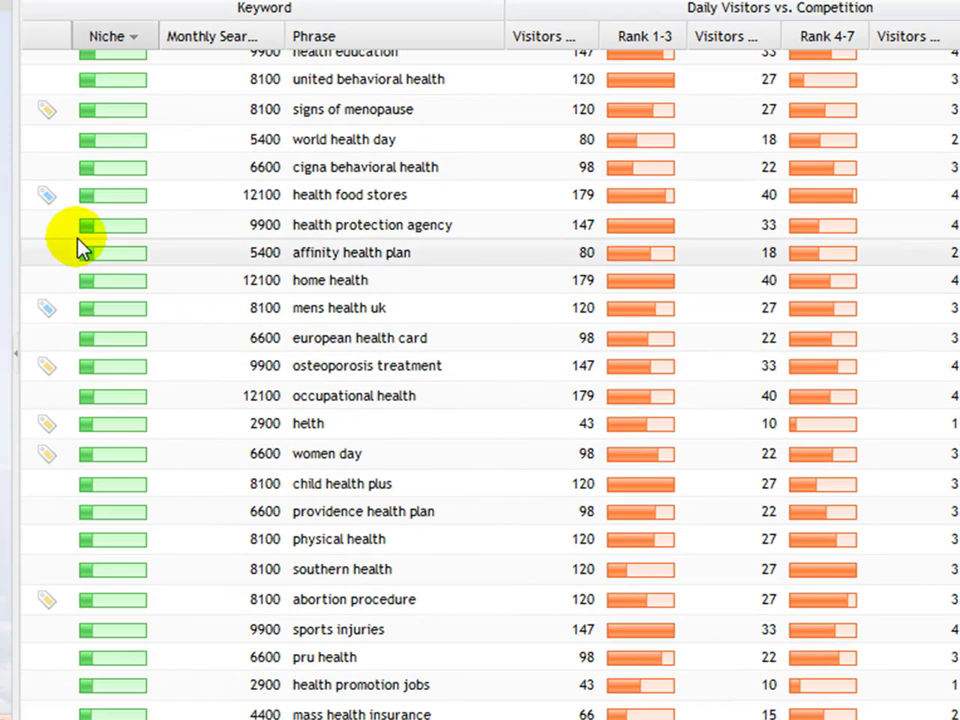
pyautogui.click(47, 310)
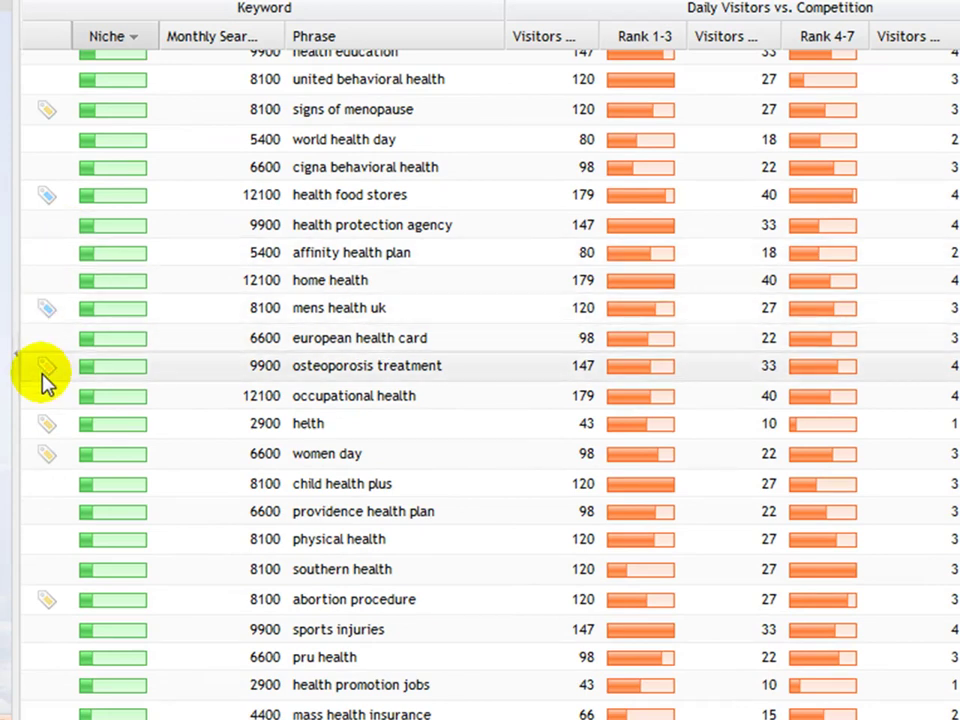
pyautogui.click(44, 372)
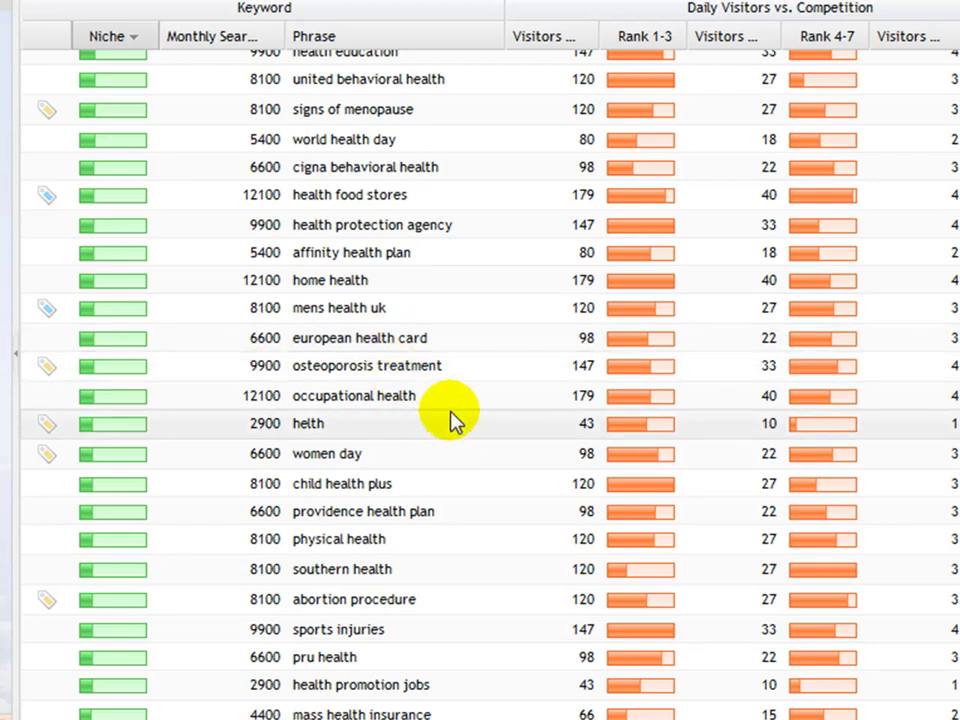
pyautogui.scroll(-10, 450, 418)
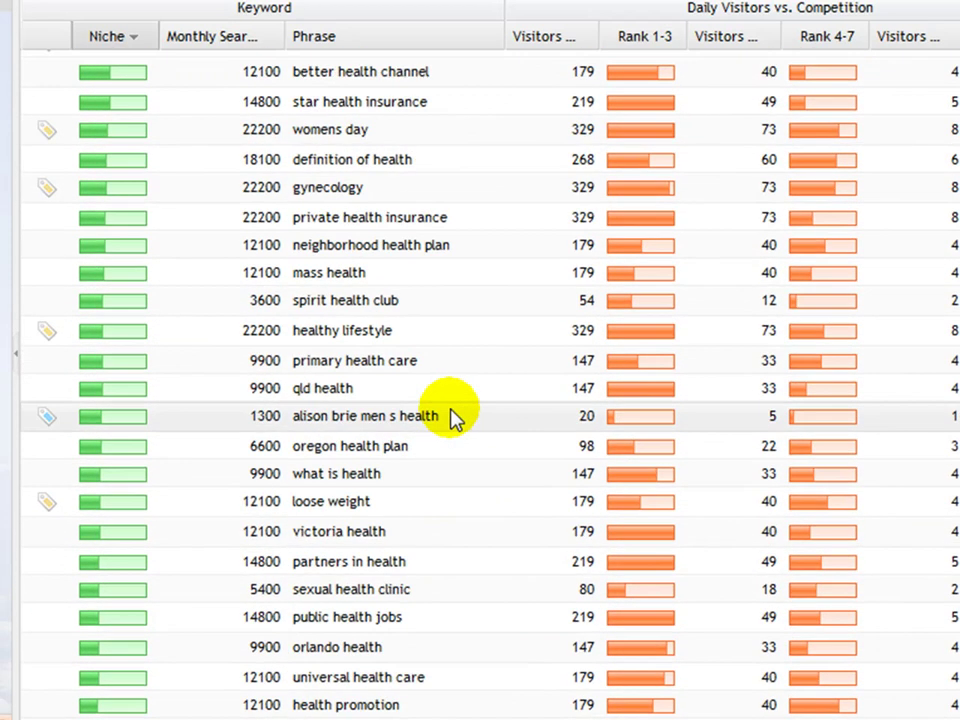
pyautogui.scroll(4, 450, 418)
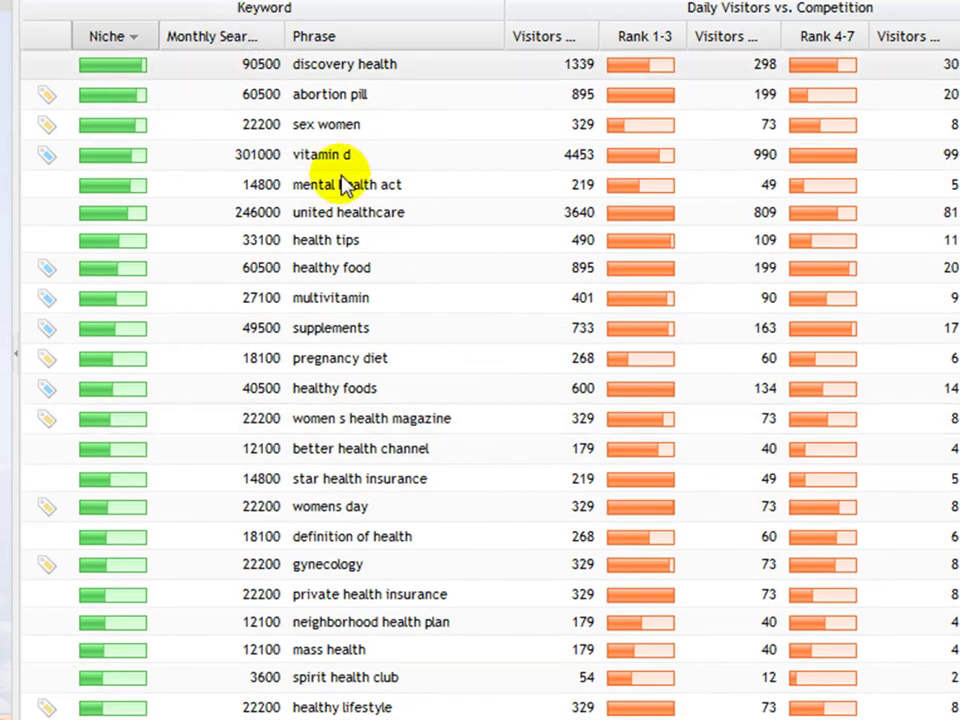